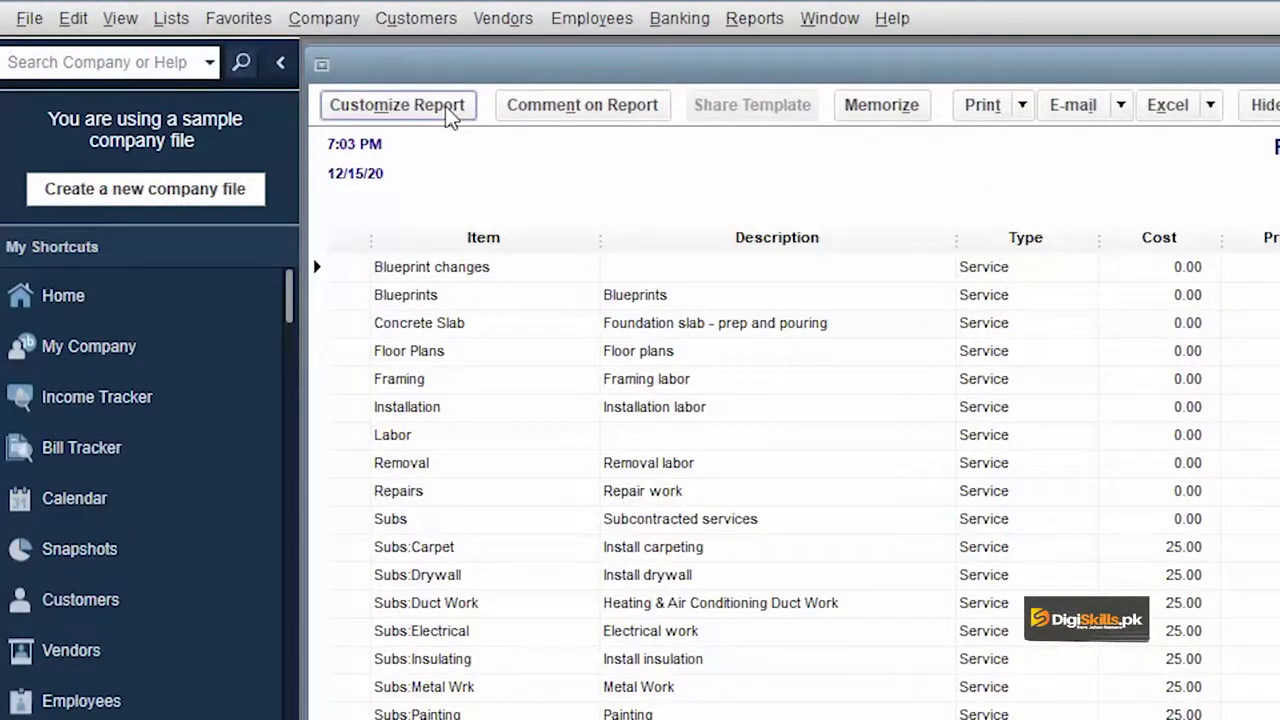
Step: Open the Item Listing report's customization and remove the Sales Tax Code column
left_click(447, 115)
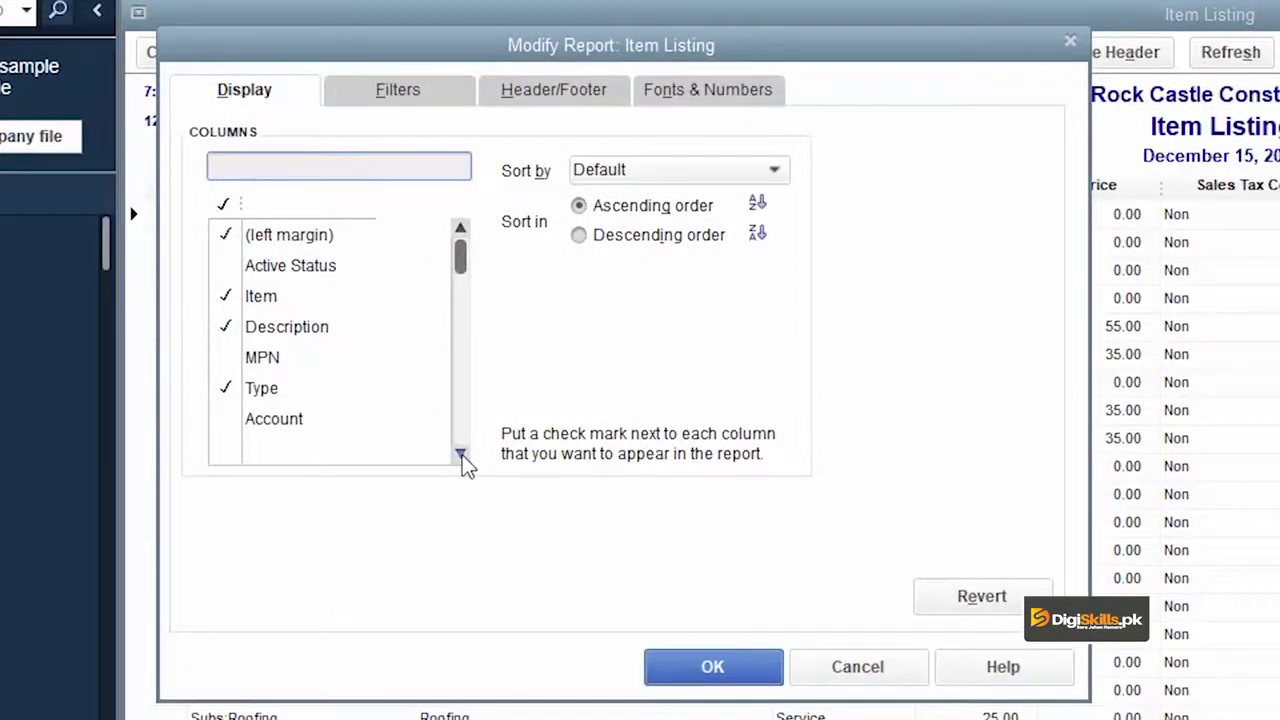
left_click(461, 455)
left_click(461, 455)
left_click(461, 455)
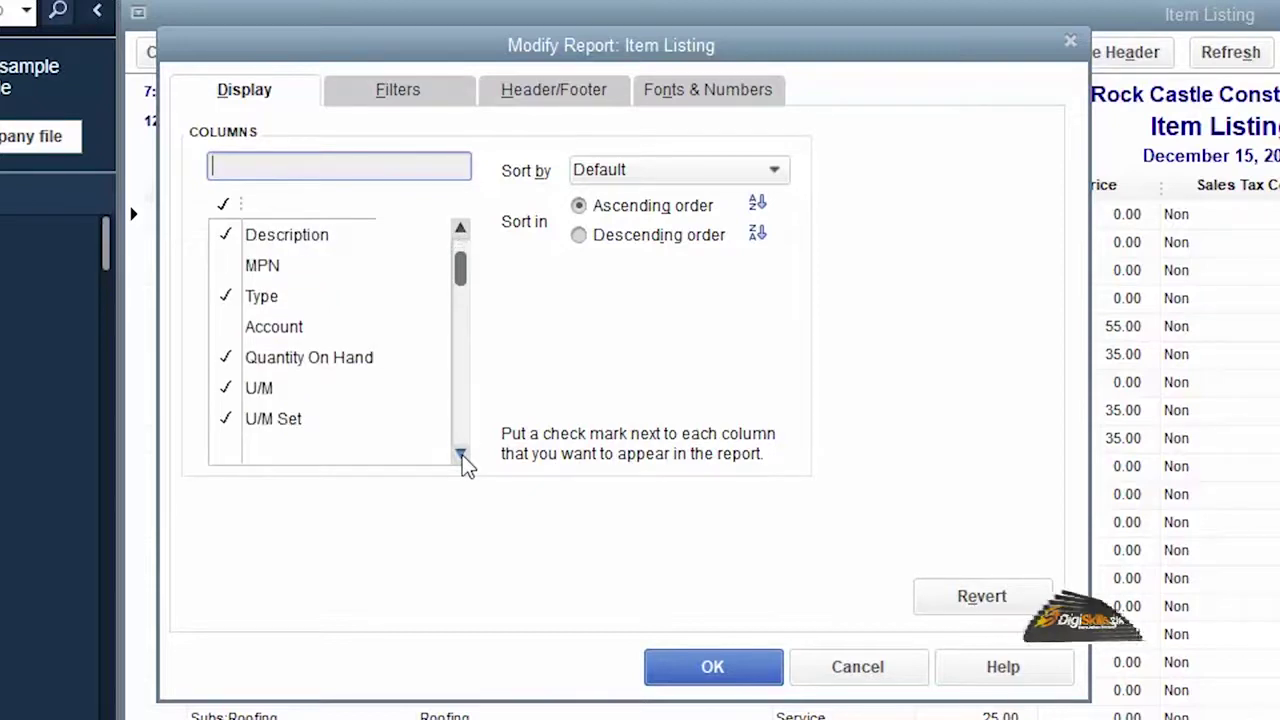
left_click(461, 455)
left_click(461, 455)
scroll(466, 466, "down", 2)
left_click(229, 391)
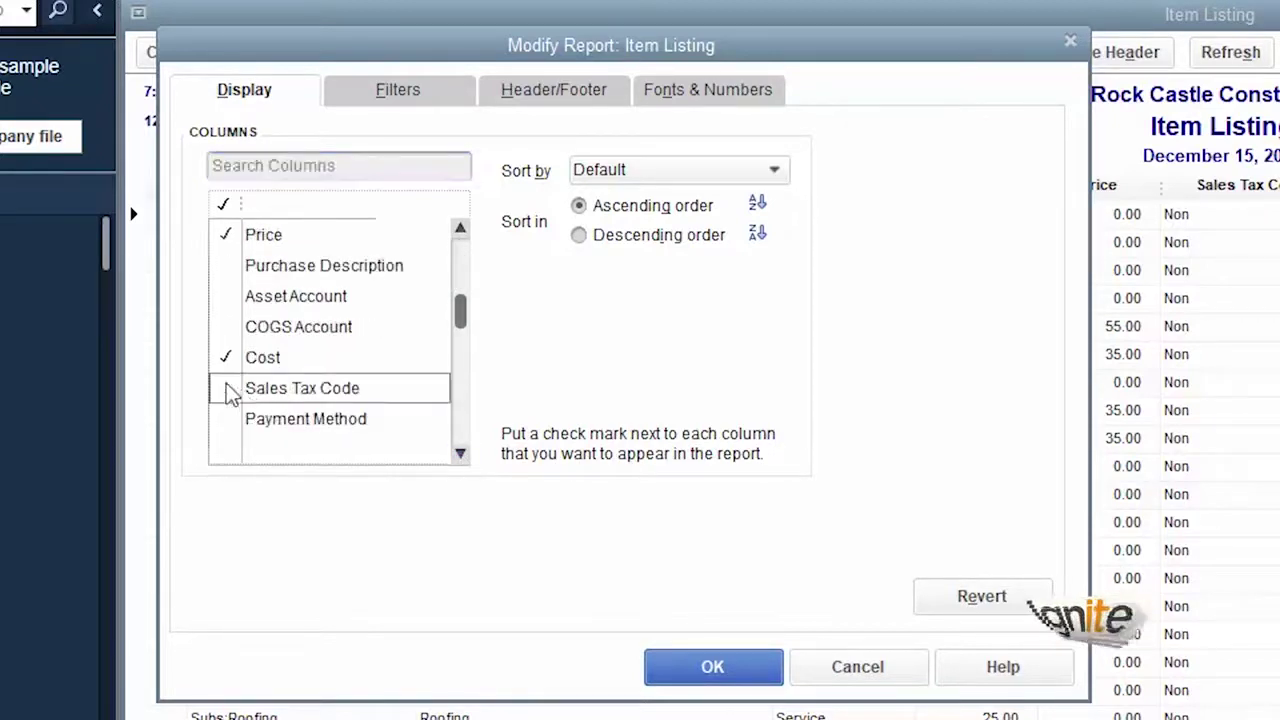
Step: Remove the Quantity On Purchase Order and Reorder Pt (Min) columns from the report
left_click(461, 455)
left_click(461, 455)
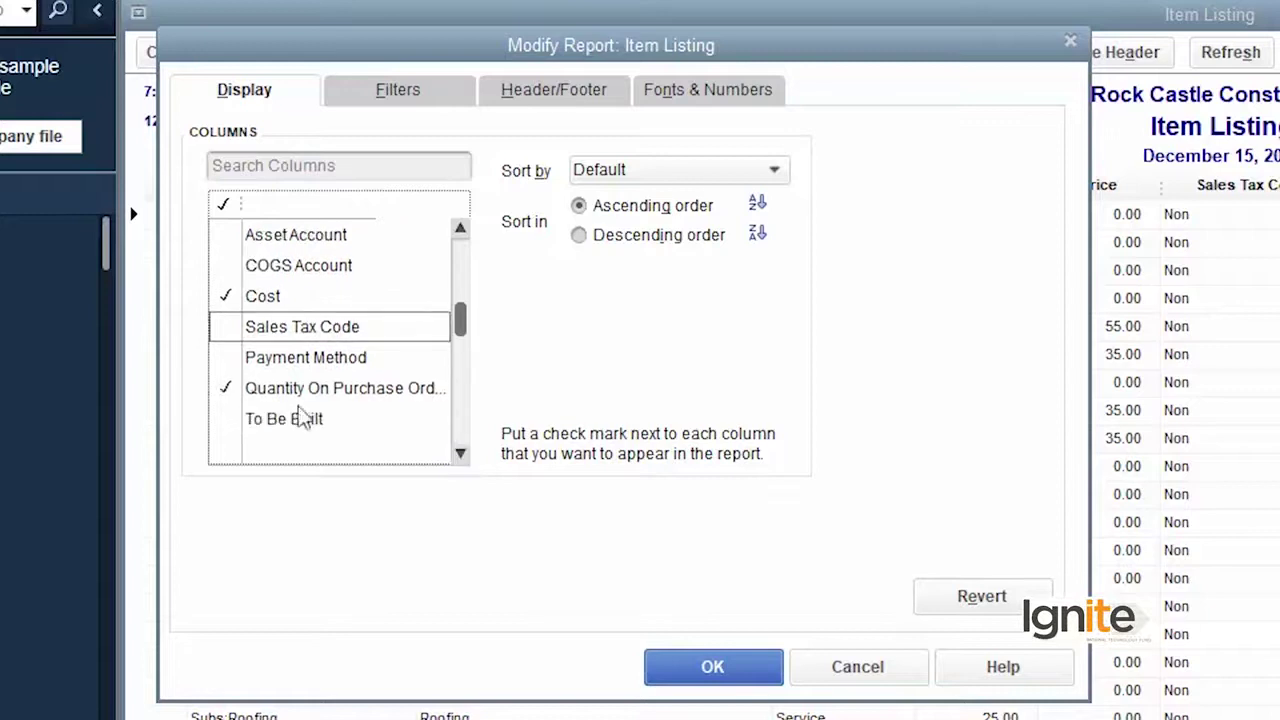
left_click(226, 392)
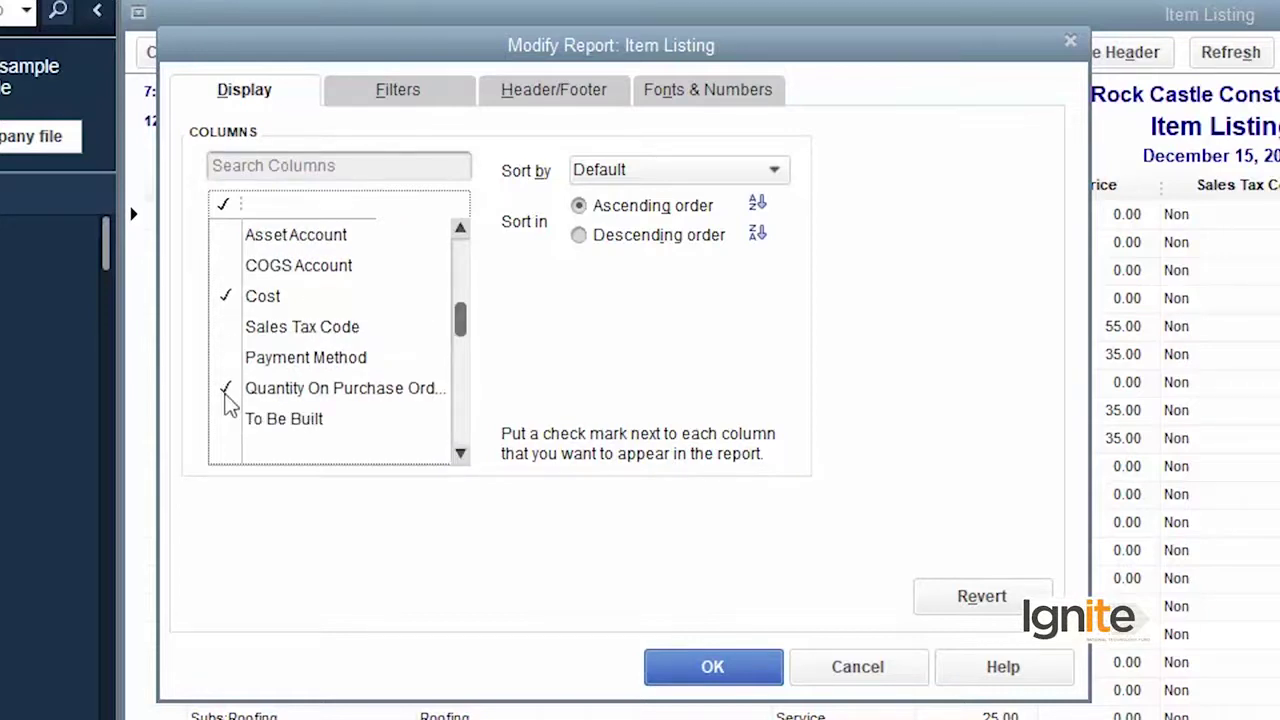
left_click(461, 455)
left_click(461, 455)
left_click(461, 455)
left_click(461, 455)
left_click(226, 360)
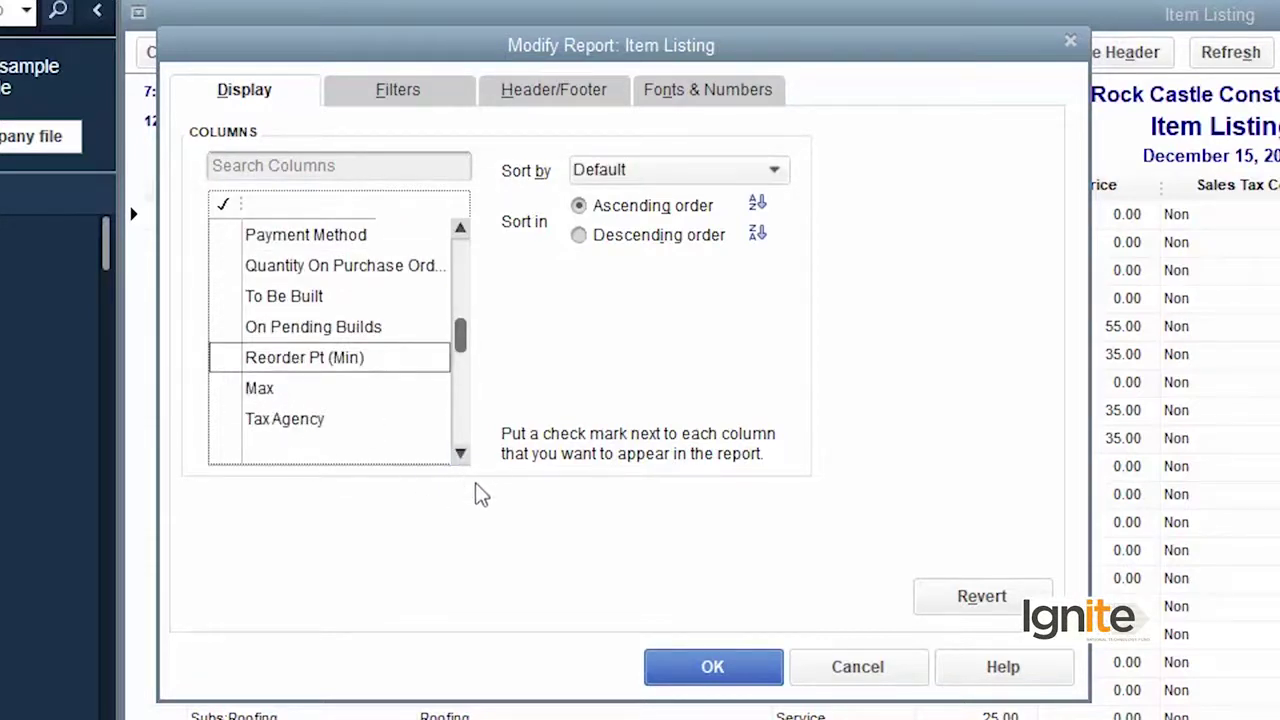
Step: Clear one more unneeded column after Tax Agency and apply the column changes to the report
left_click(461, 455)
left_click(461, 455)
left_click(461, 455)
left_click(226, 360)
left_click(461, 455)
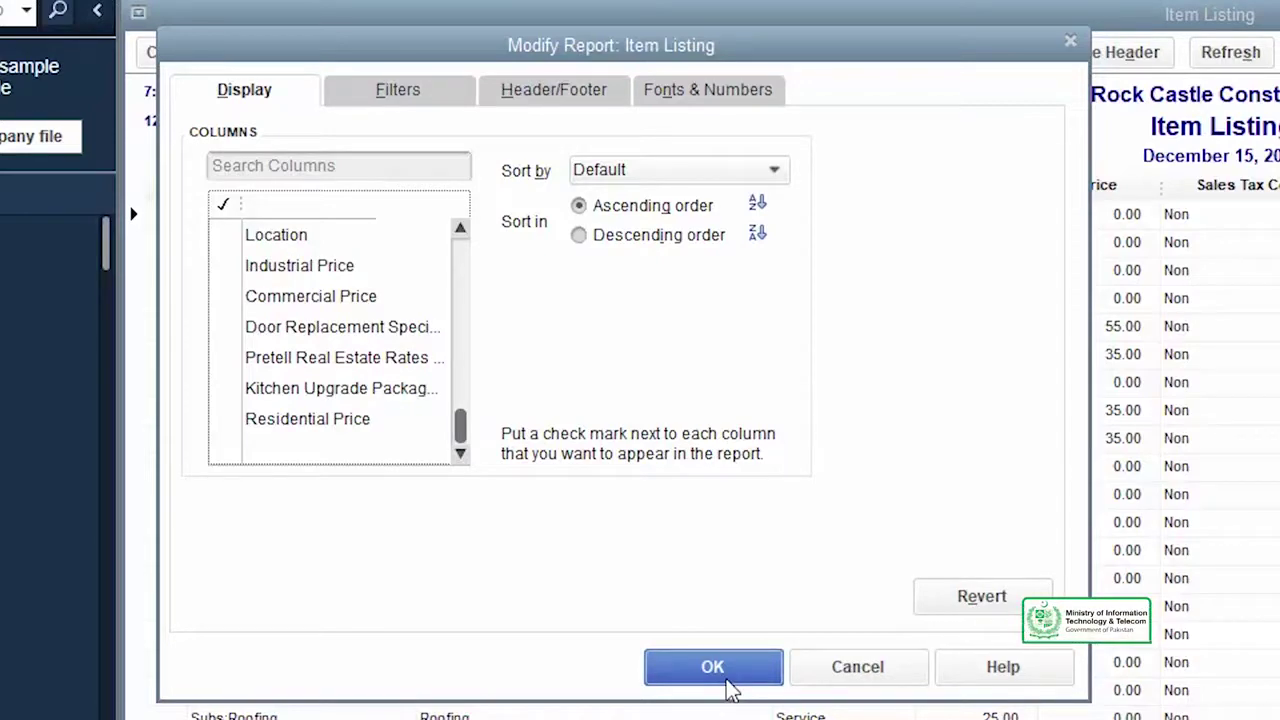
left_click(729, 684)
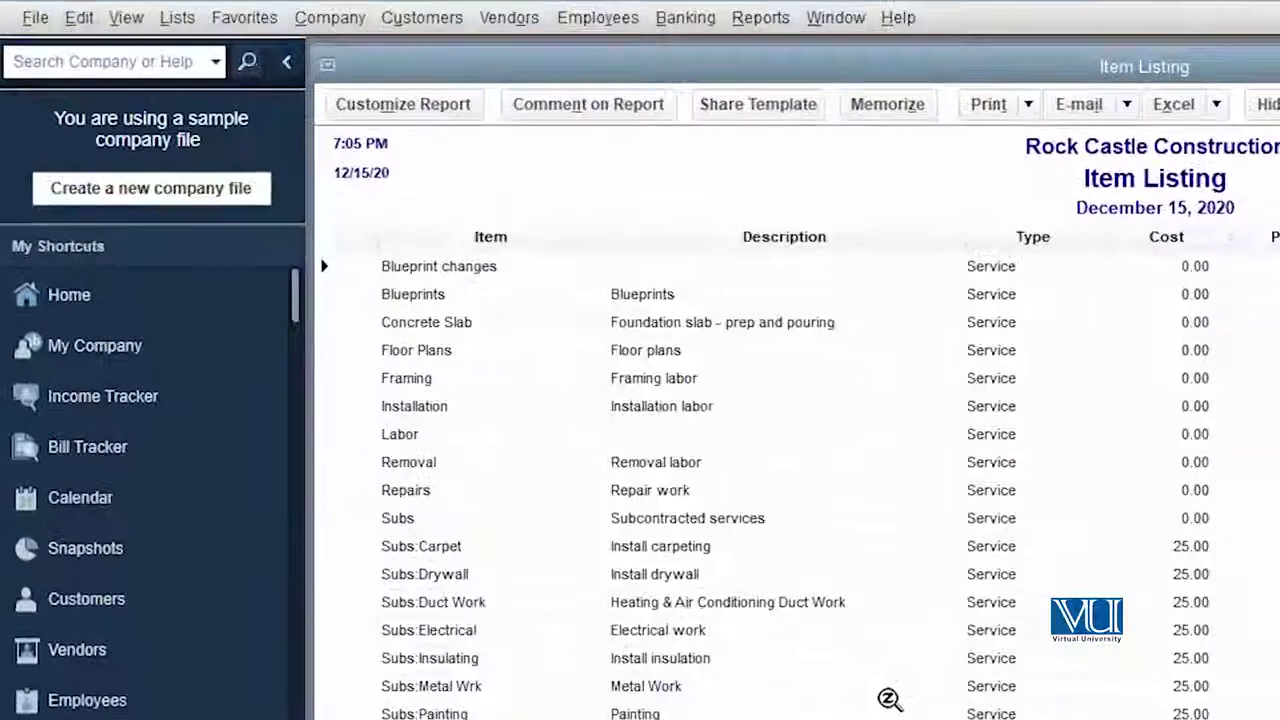
Step: Add the Location column to the Item Listing report and apply the change
left_click(400, 112)
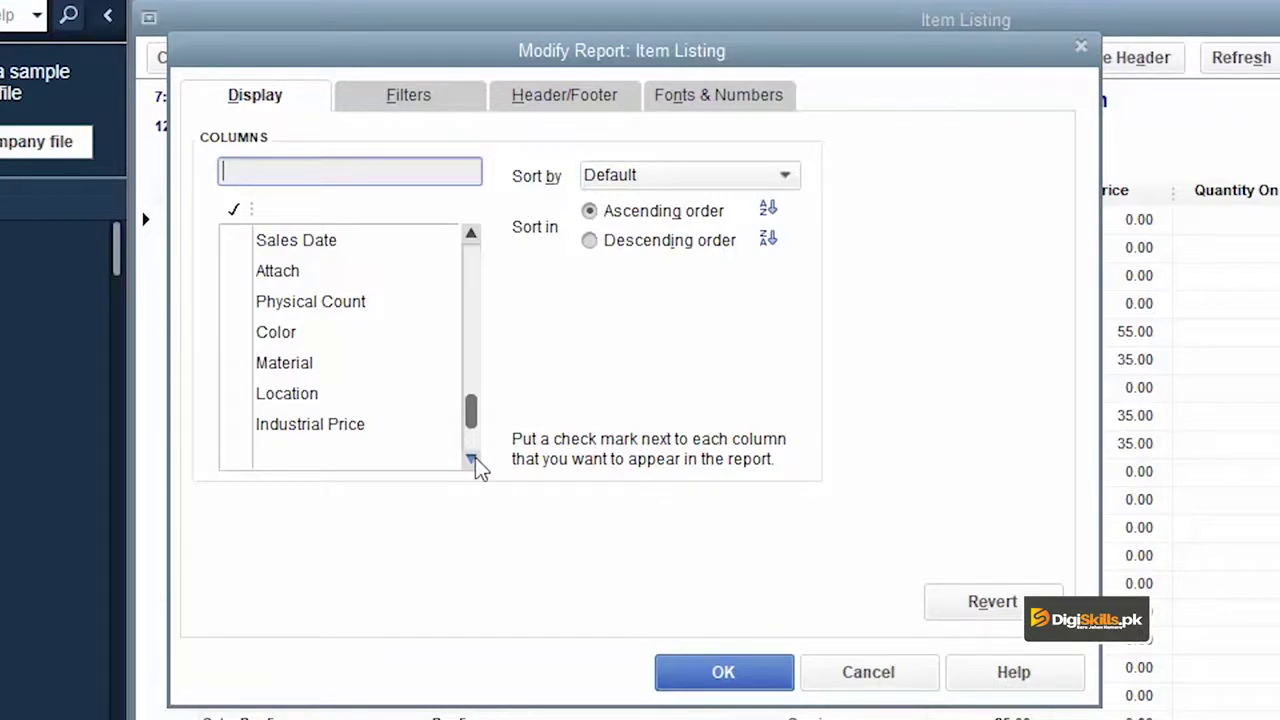
left_click(238, 395)
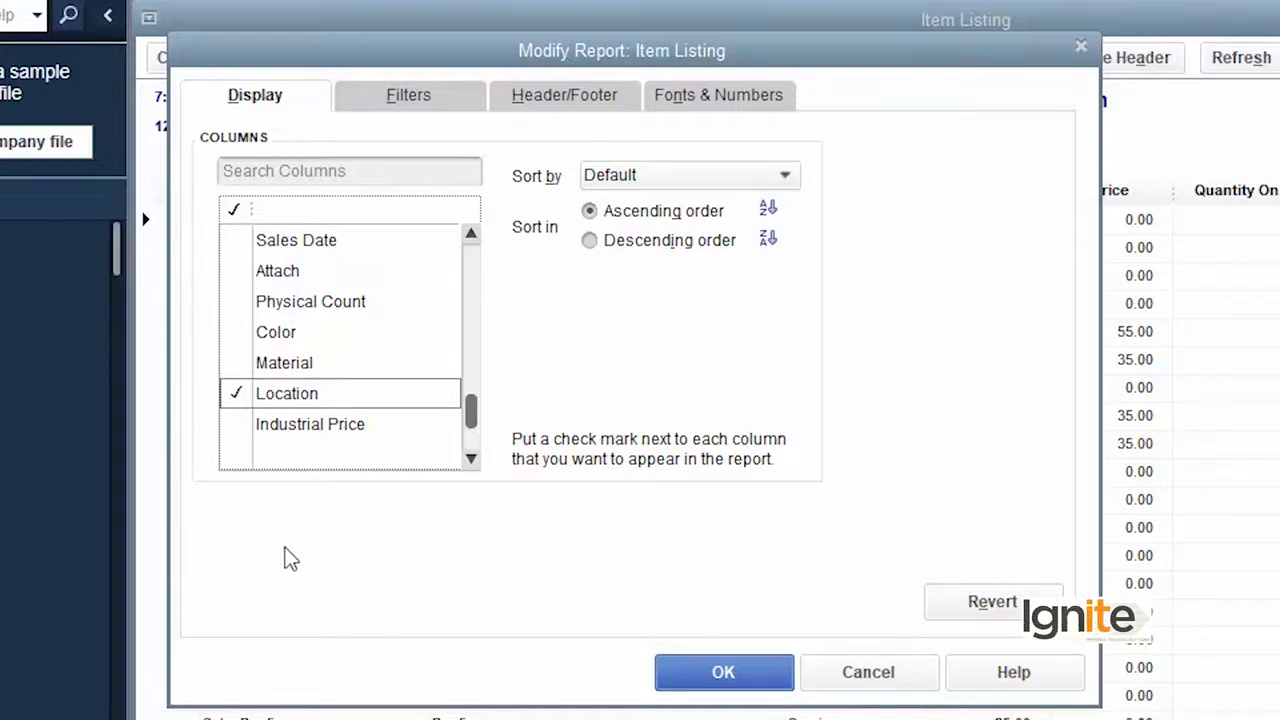
scroll(389, 571, "up", 10)
left_click(724, 672)
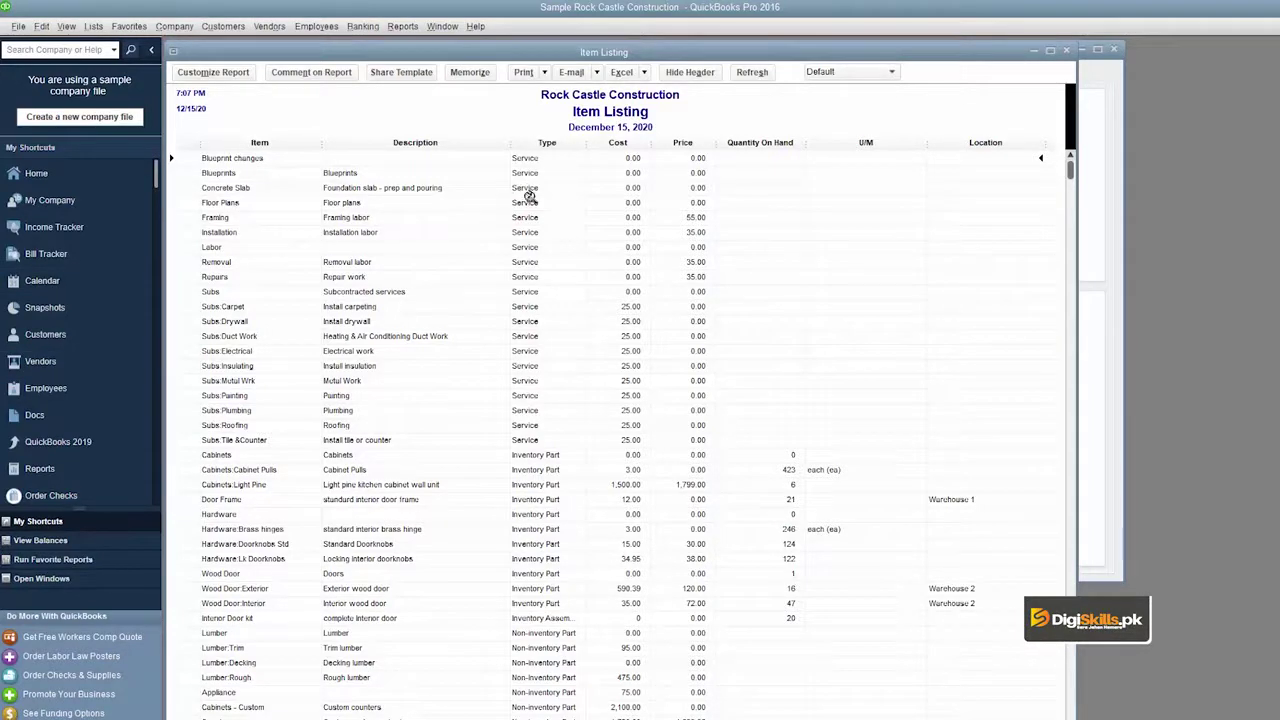
scroll(565, 540, "down", 5)
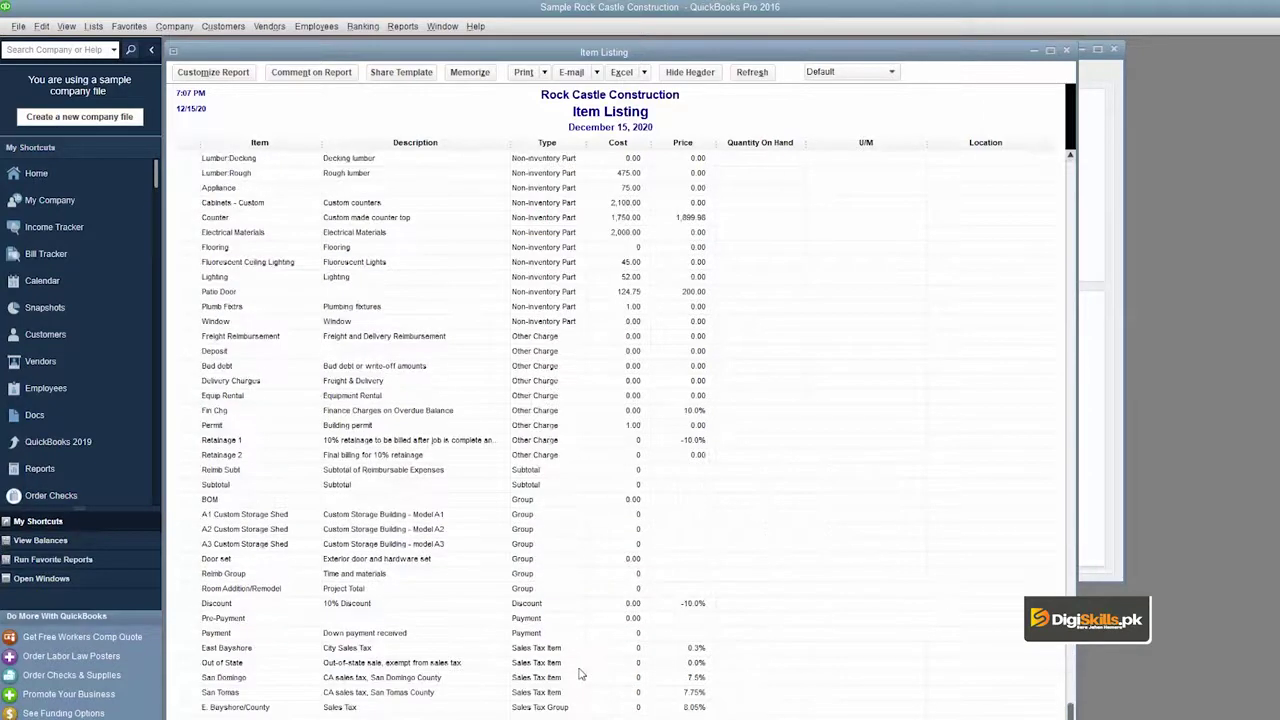
scroll(577, 665, "up", 5)
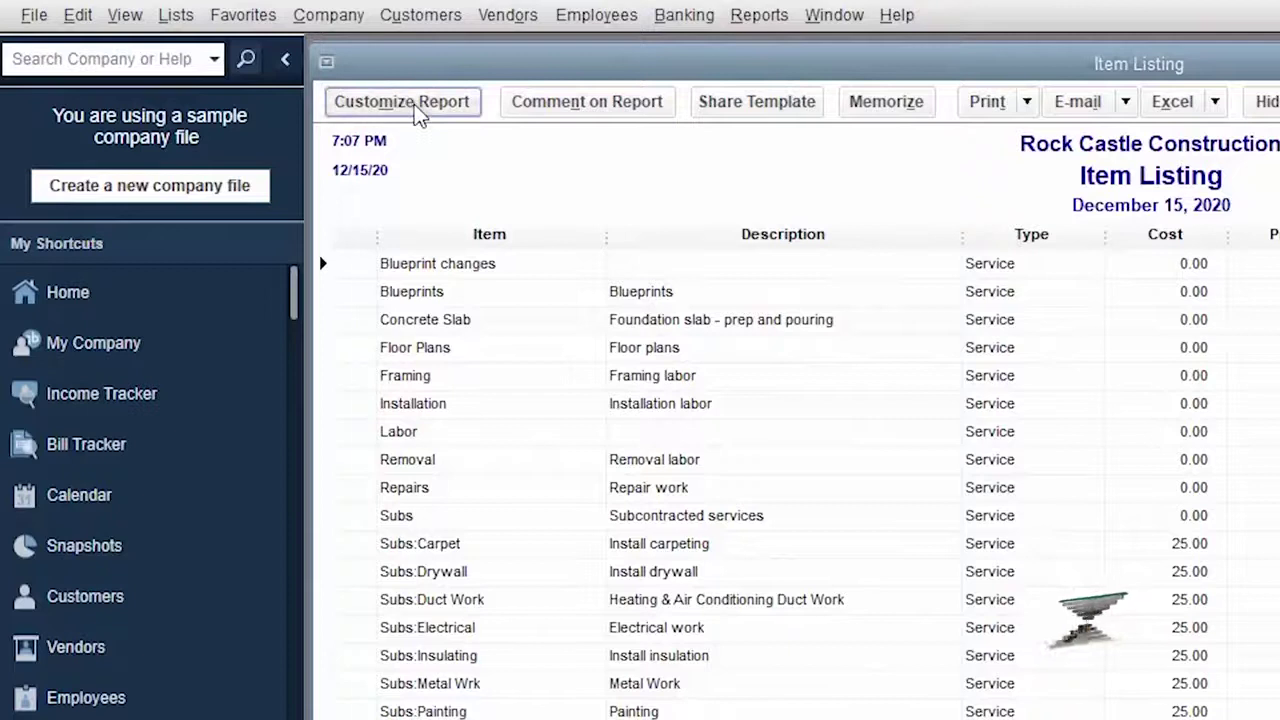
Step: Filter the Item Listing report by Type, set to Inventory Part, and apply the filter
left_click(214, 72)
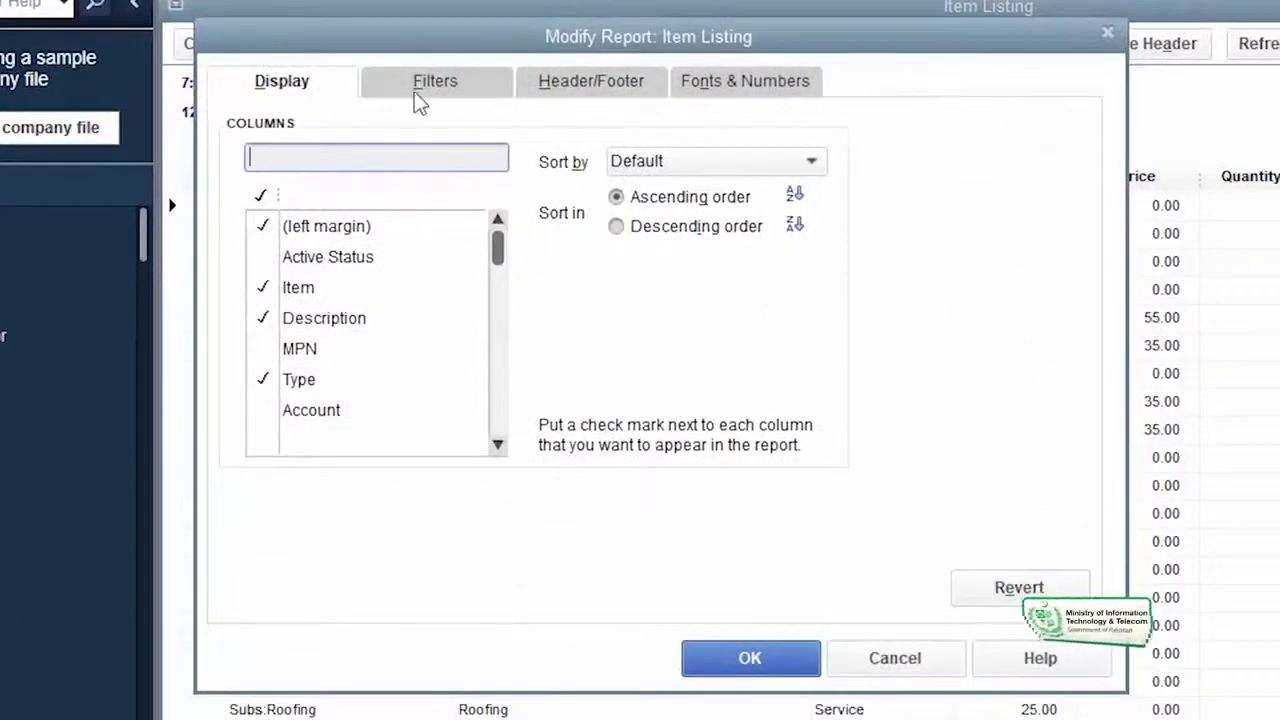
left_click(437, 88)
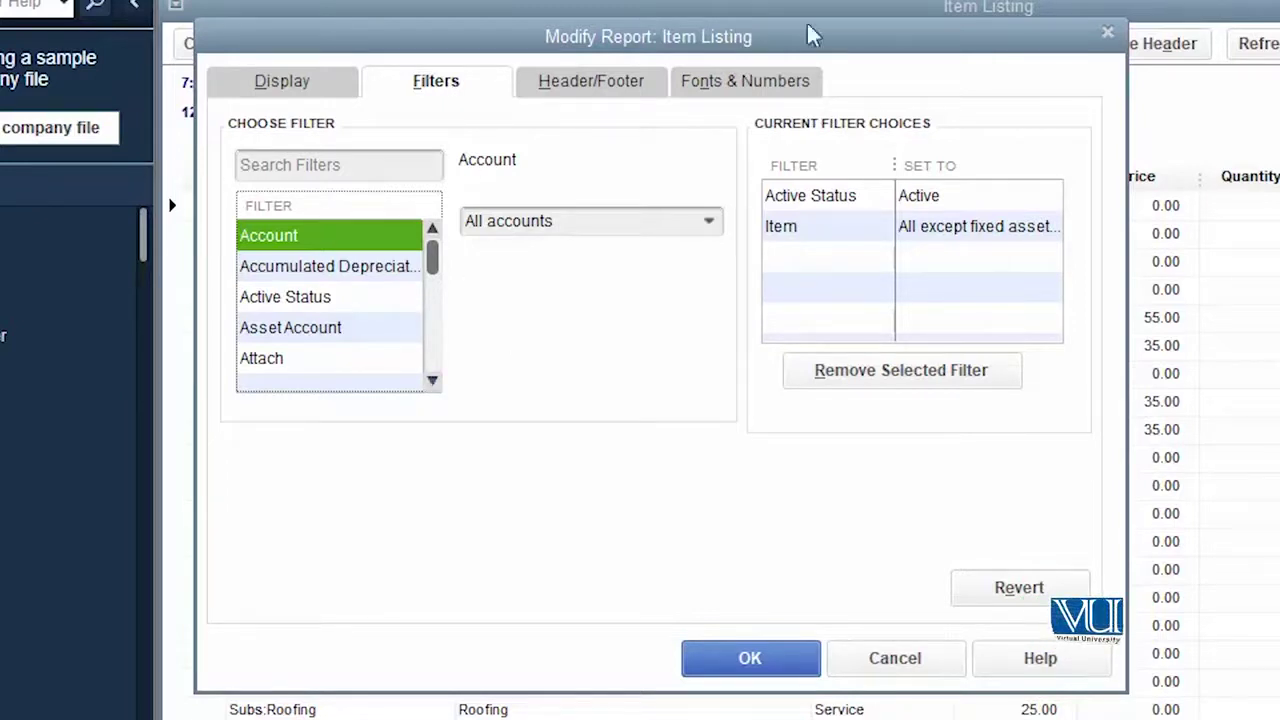
left_click_drag(776, 55, 863, 268)
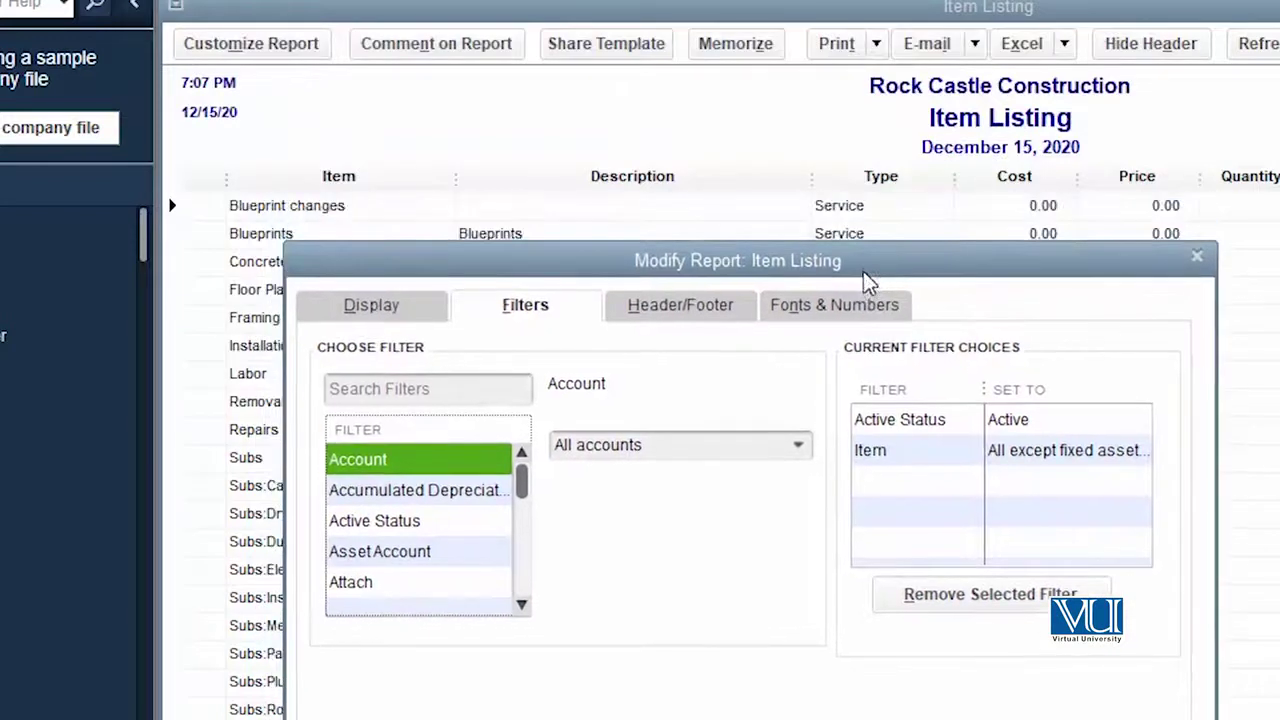
left_click(521, 605)
left_click(521, 605)
left_click(521, 605)
left_click(521, 605)
left_click(521, 607)
left_click(521, 607)
left_click(521, 607)
left_click(521, 607)
left_click(468, 588)
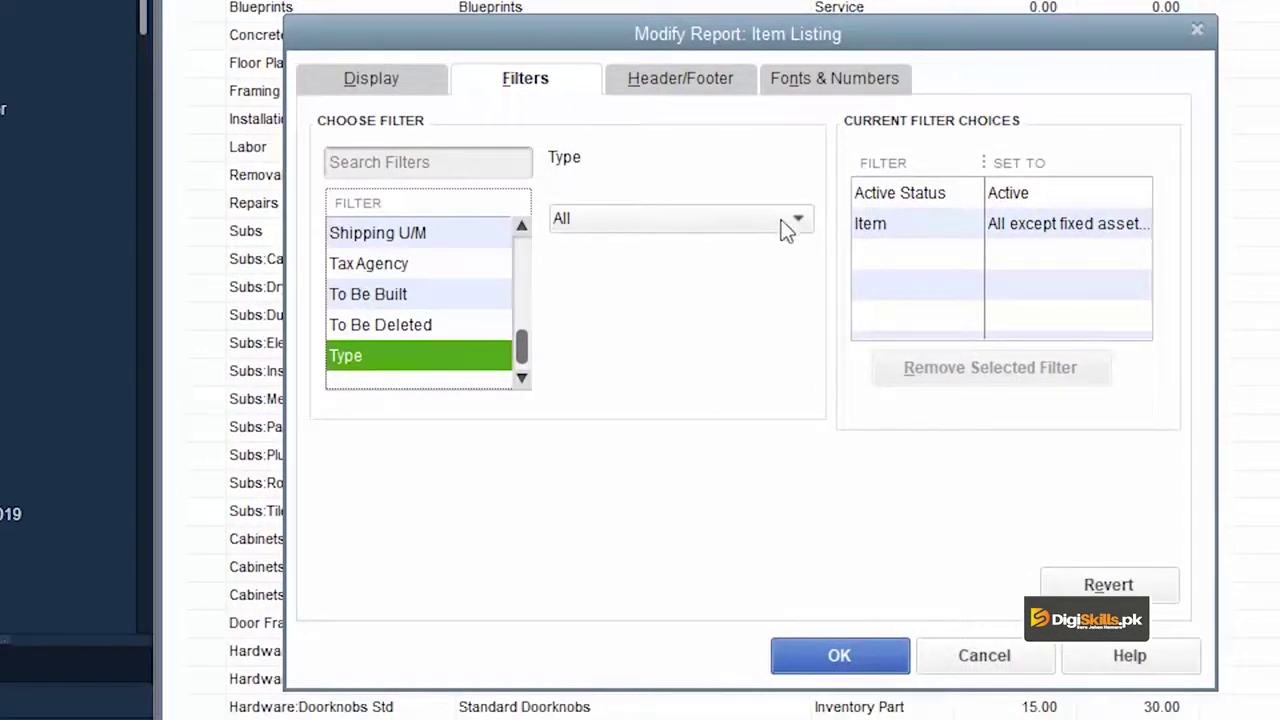
left_click(799, 219)
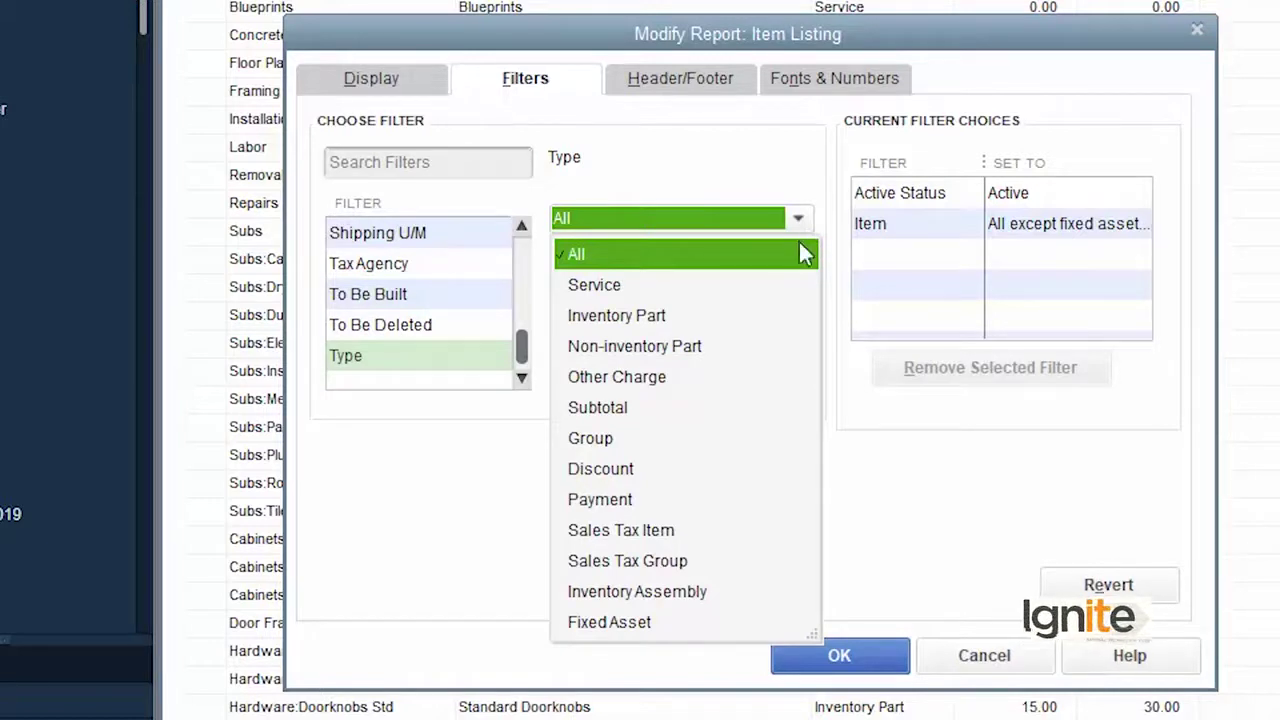
left_click(637, 322)
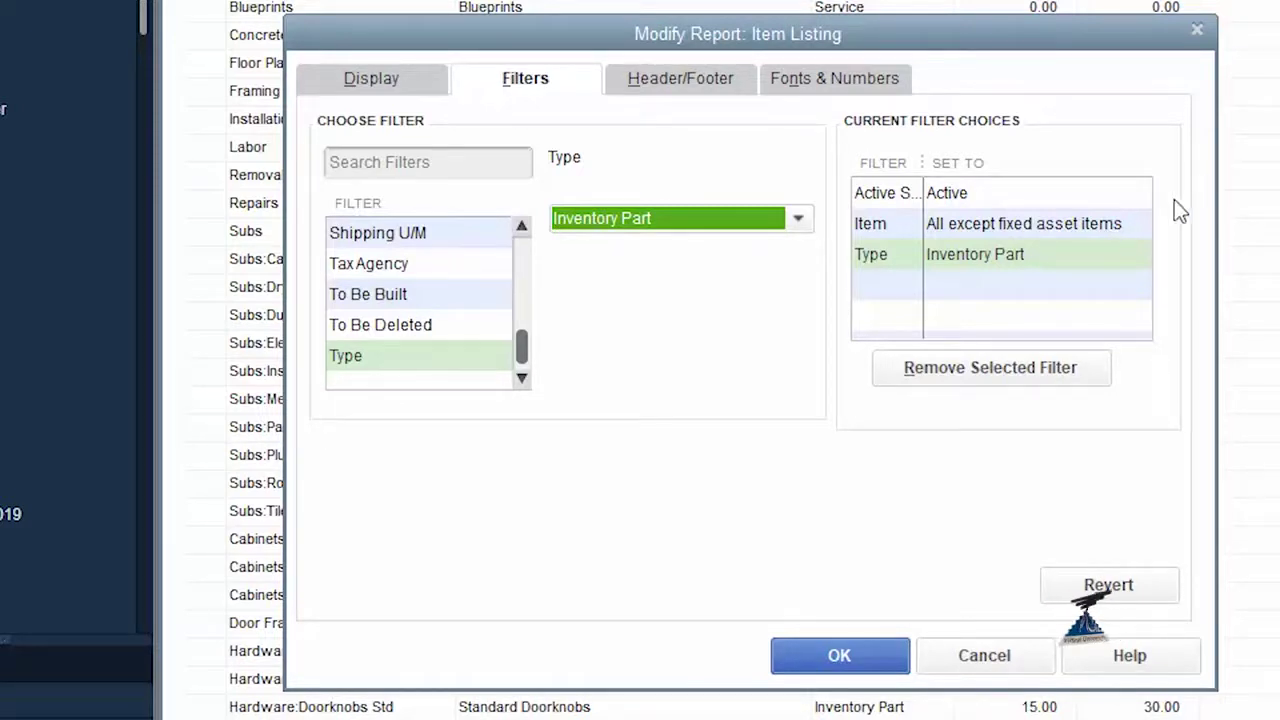
left_click(839, 655)
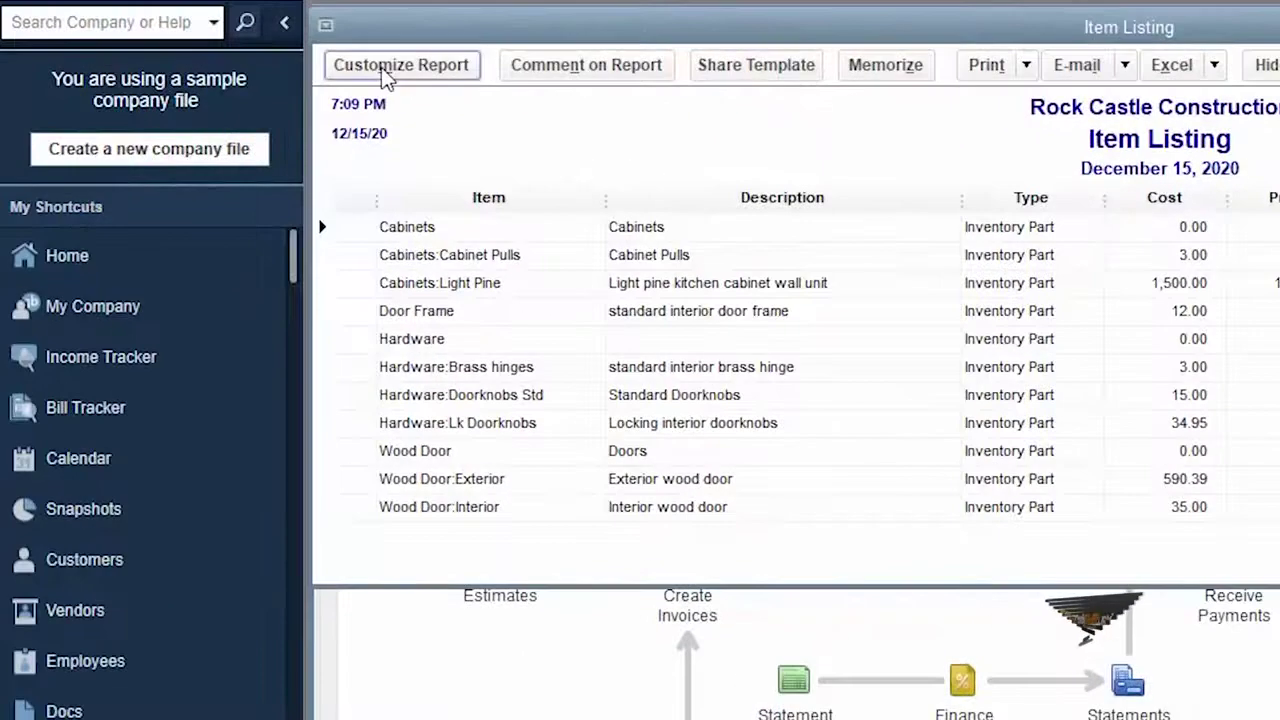
Step: Add a Location filter set to Warehouse 2 to the Item Listing report and apply it
left_click(384, 72)
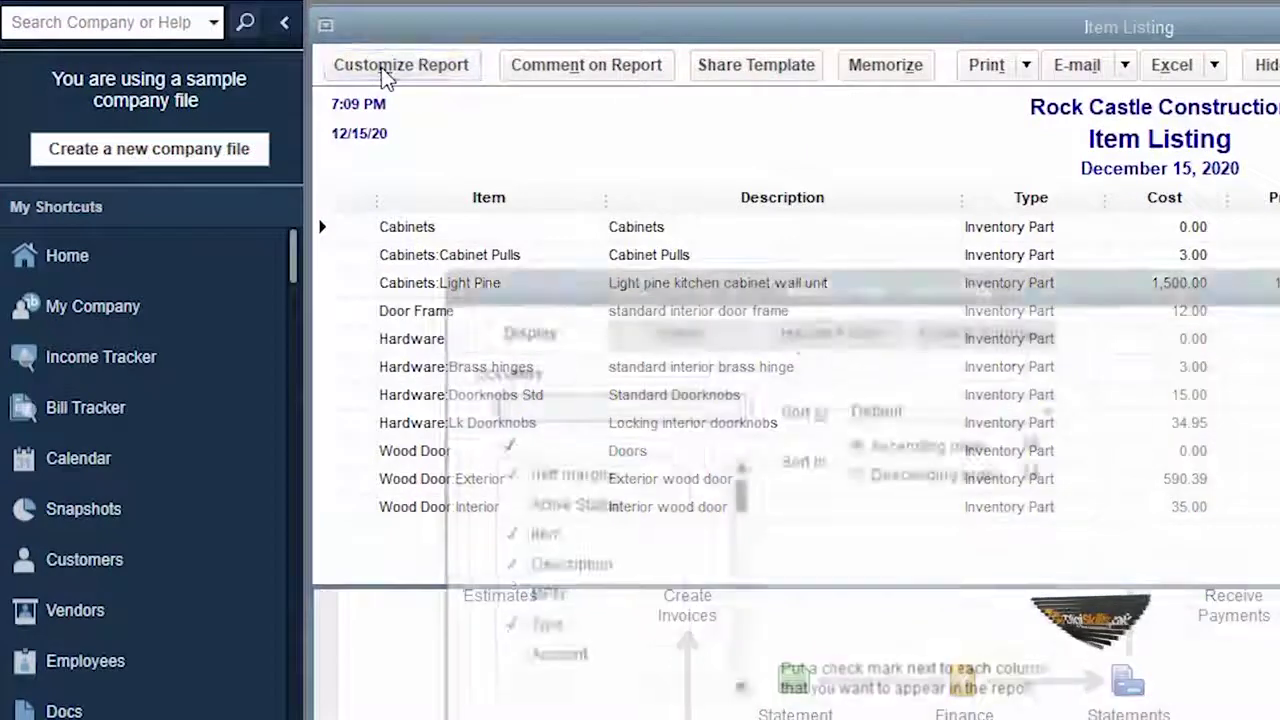
left_click(676, 327)
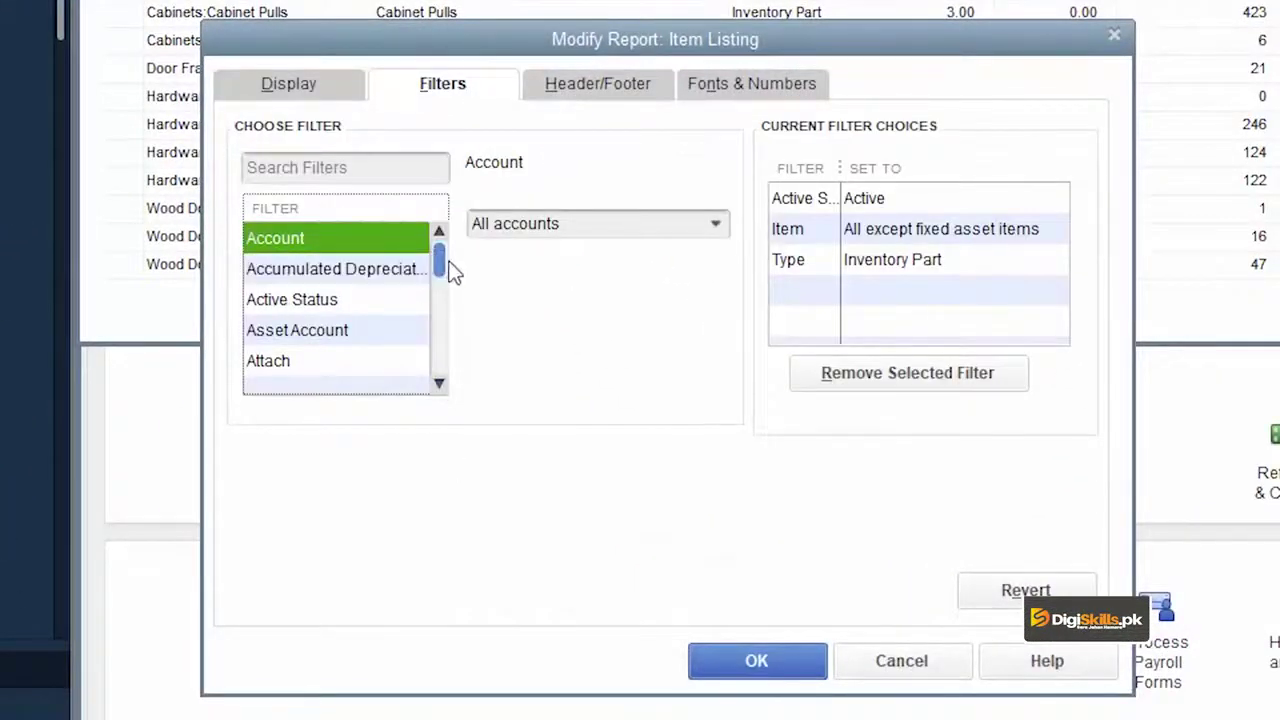
left_click(390, 270)
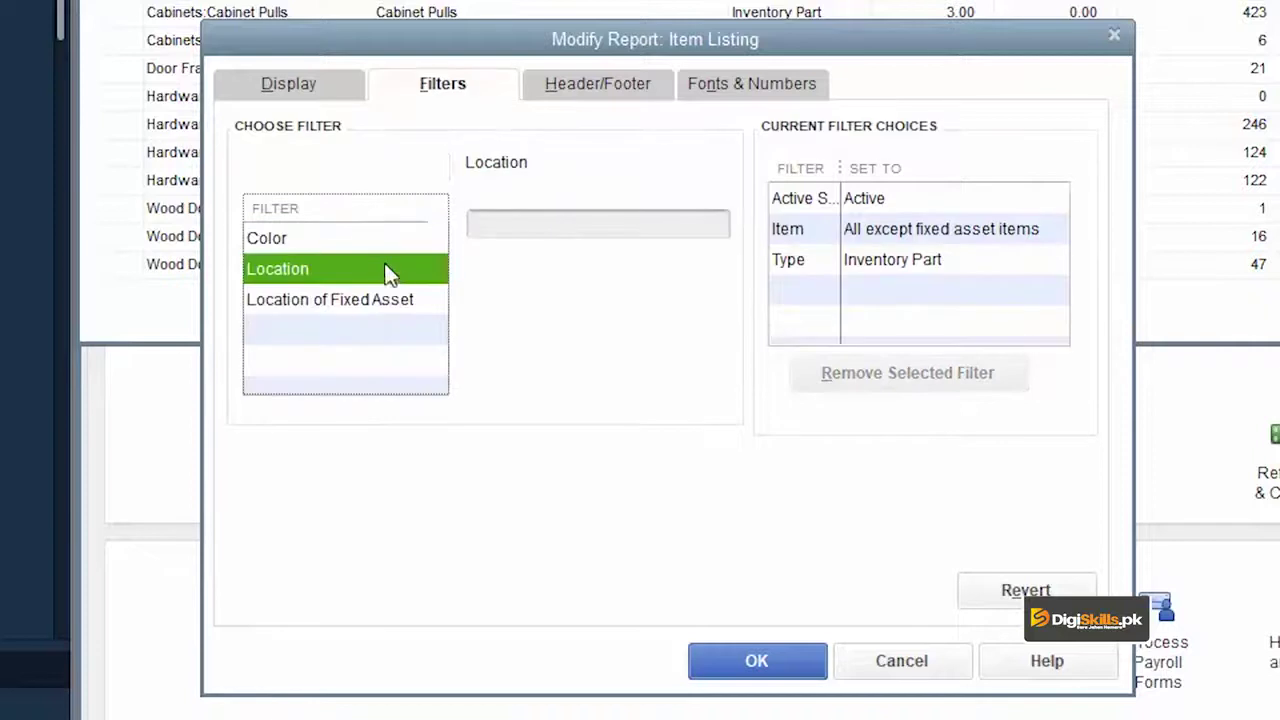
left_click(510, 222)
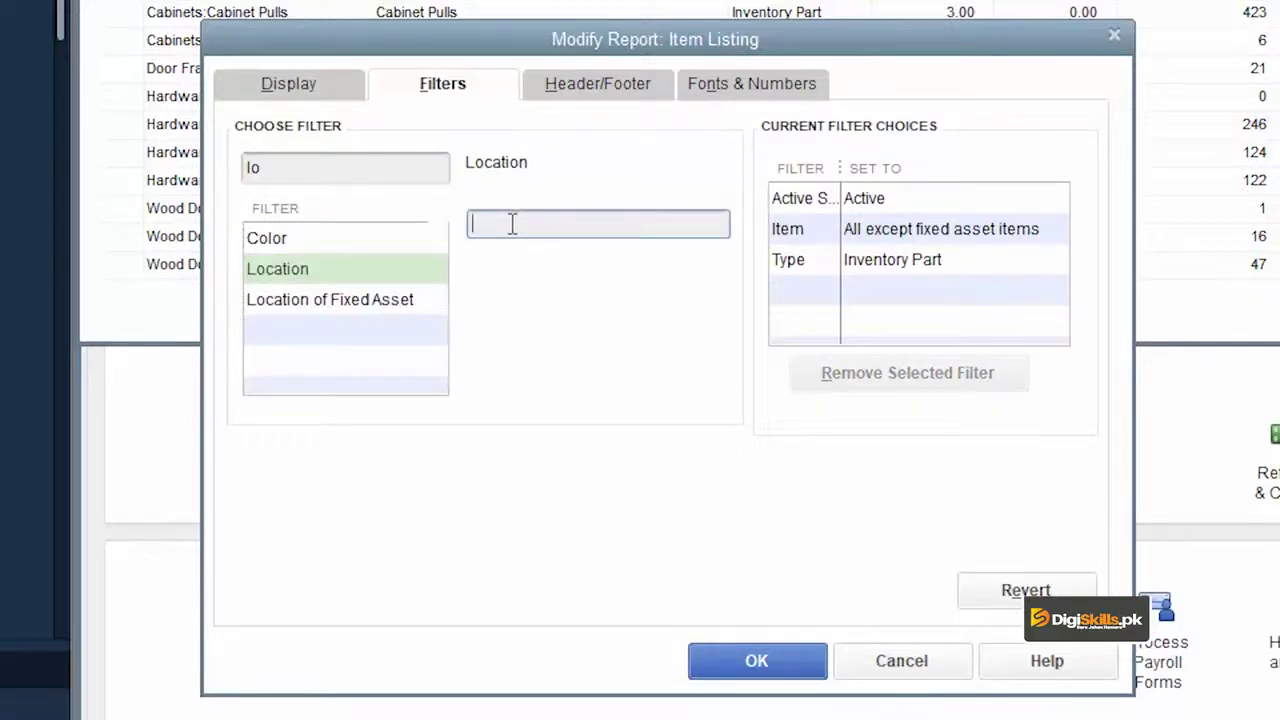
type("Warehouse 2")
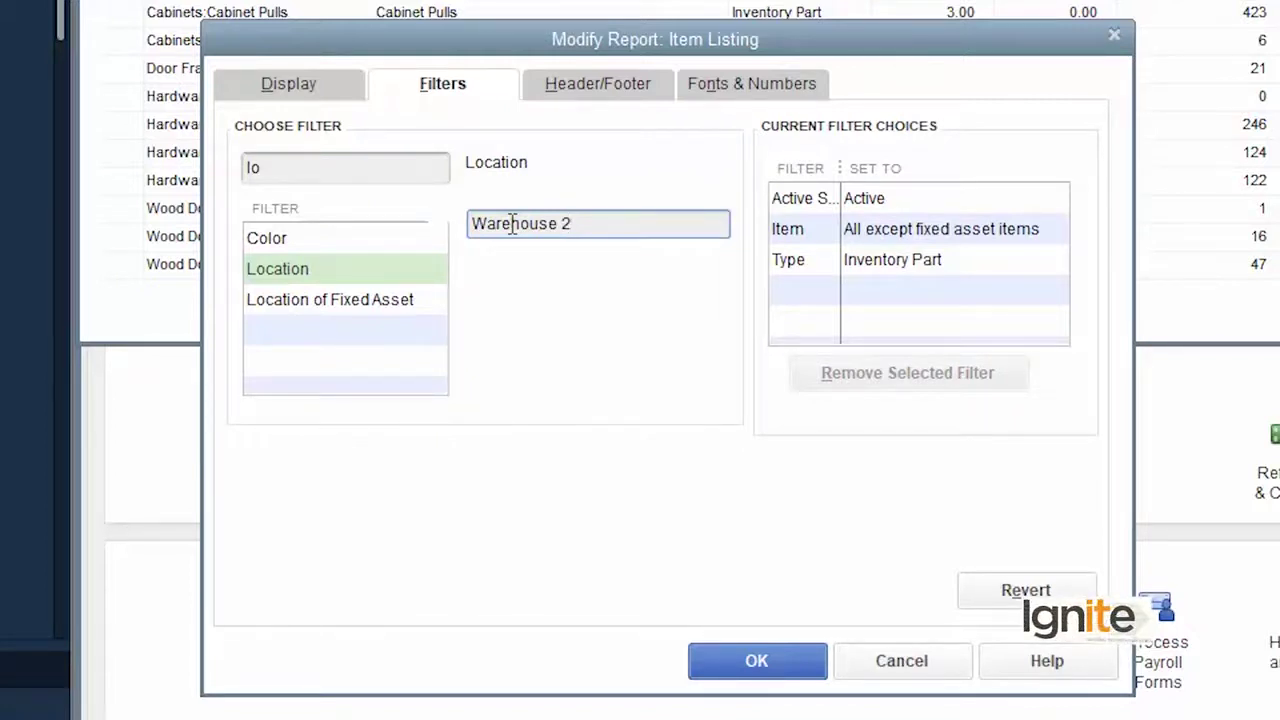
left_click(757, 661)
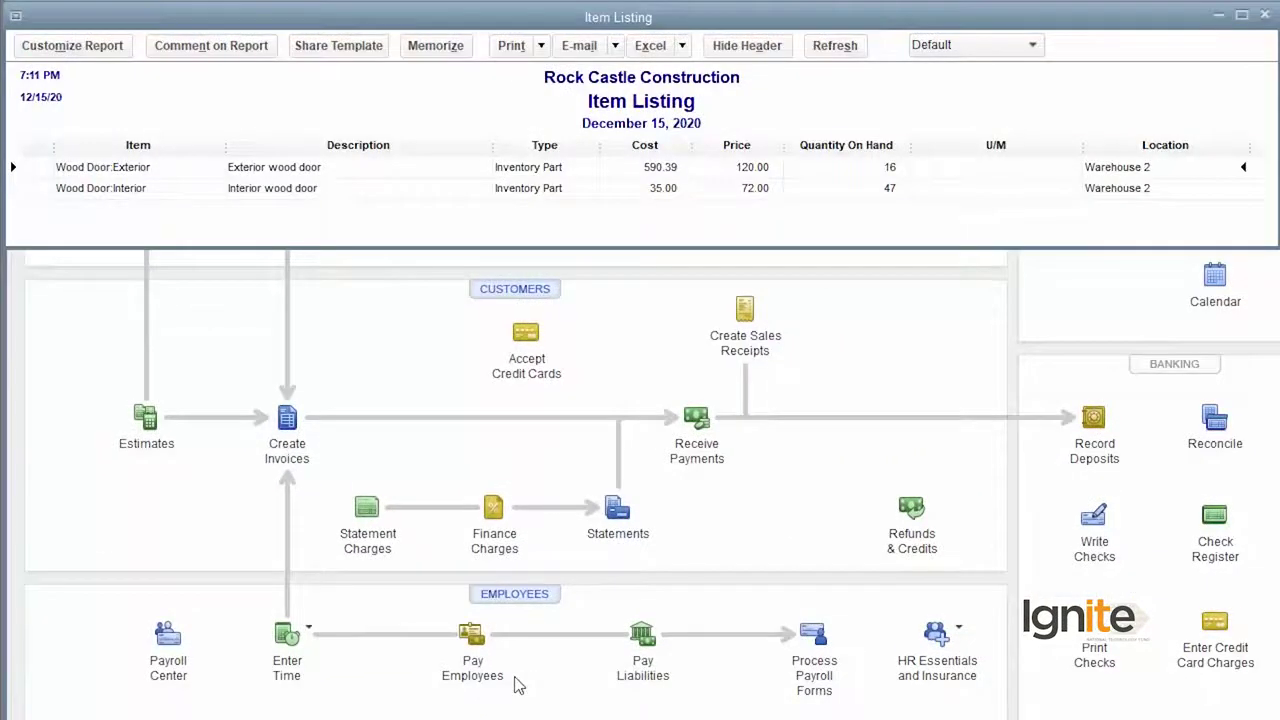